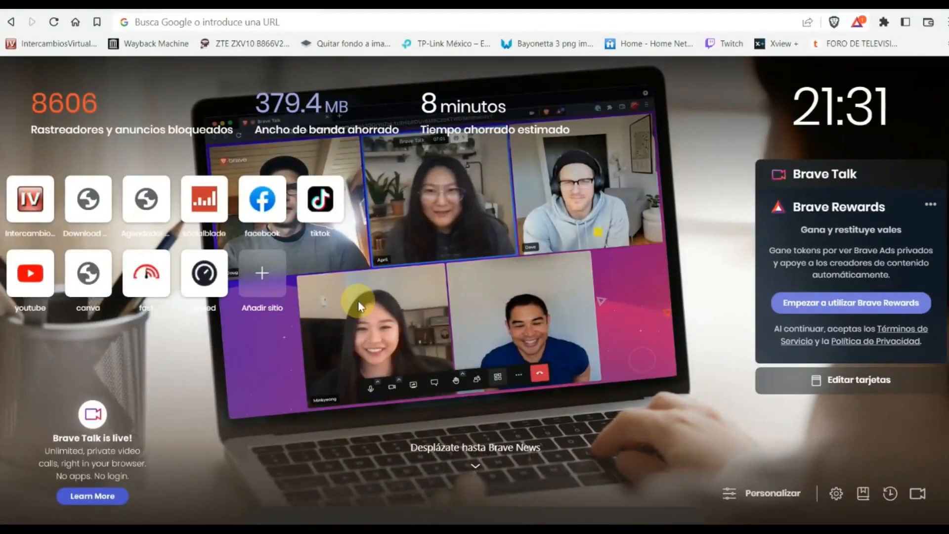
- In Brave, go to 192.168.0.1 by typing 192.168.0 and picking the suggested address
click(267, 21)
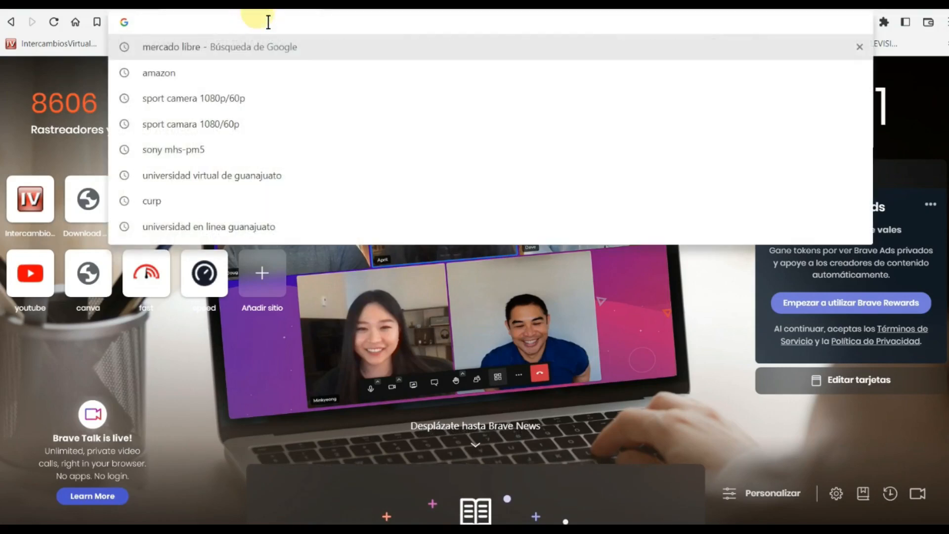
text(192.16)
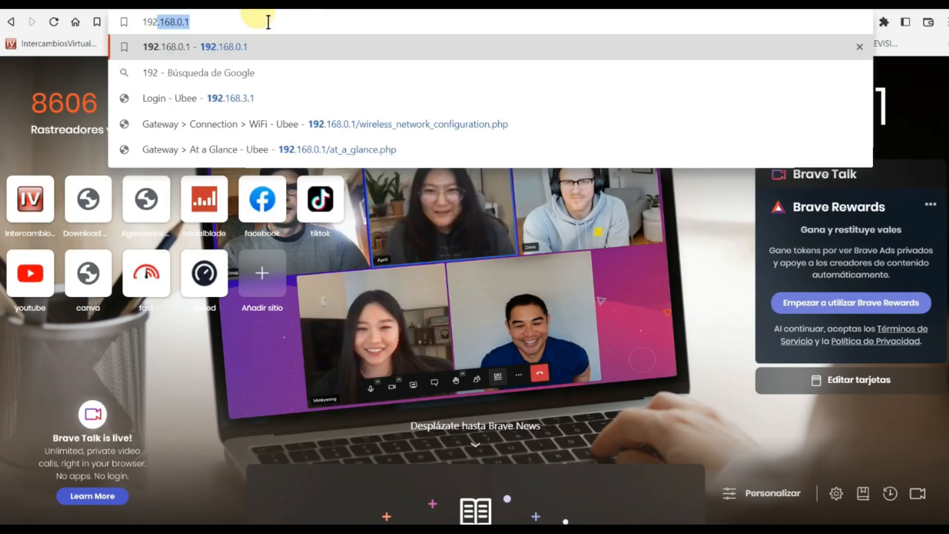
text(8)
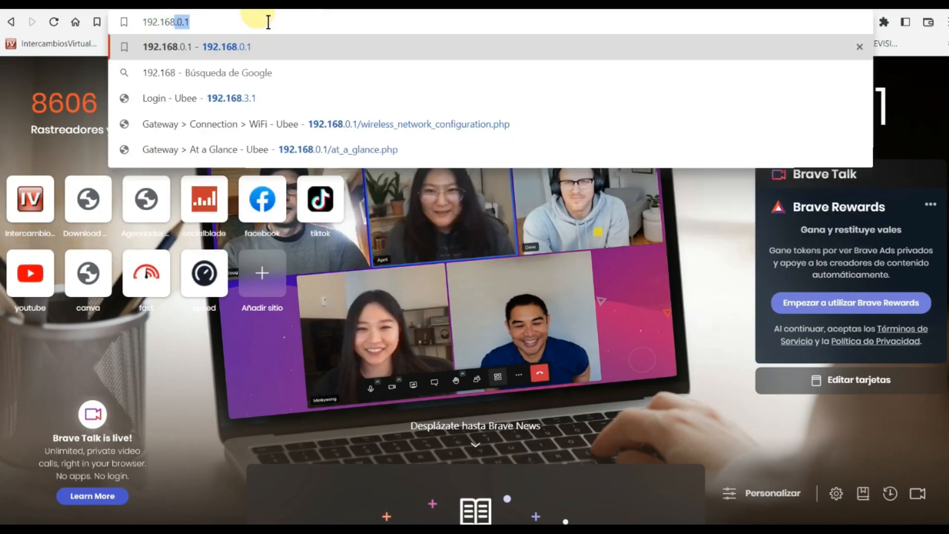
text(.0)
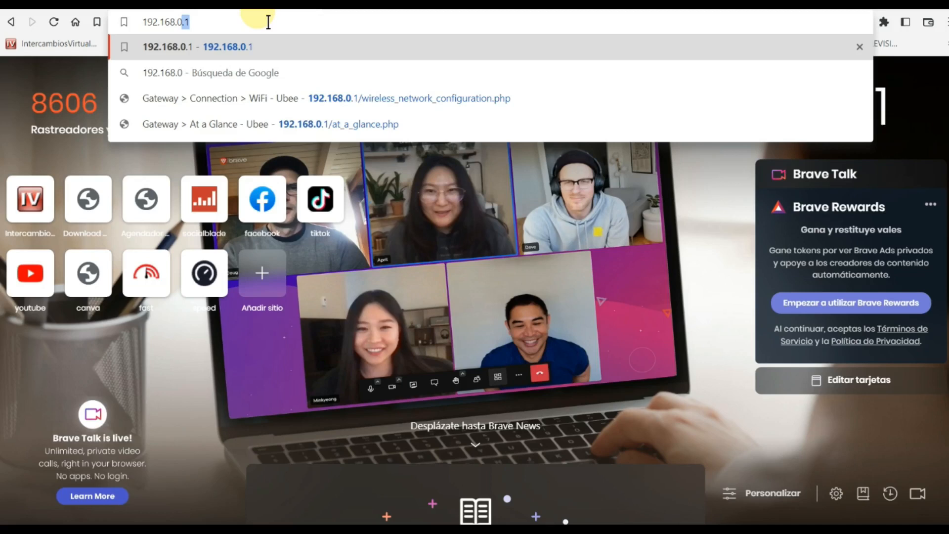
click(255, 45)
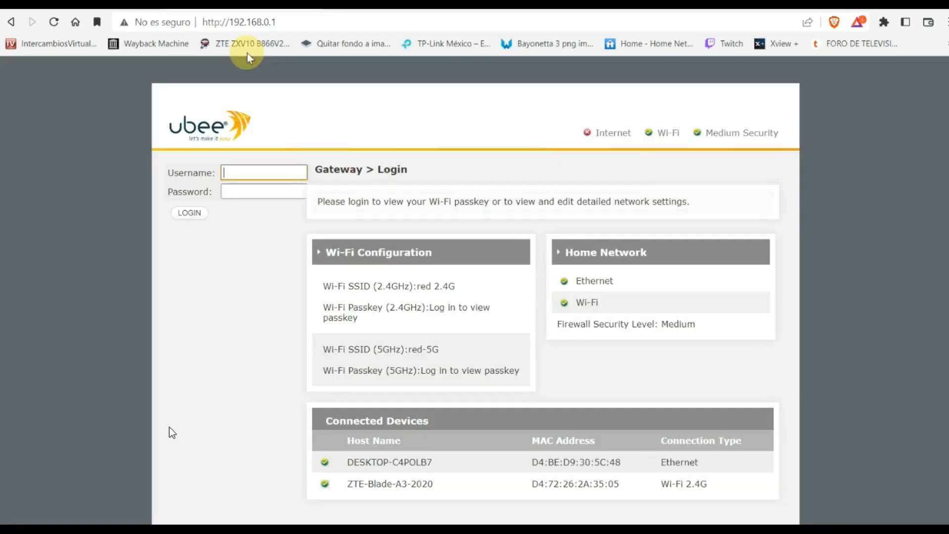
- Log in to the Ubee gateway with the admin username and password
click(247, 173)
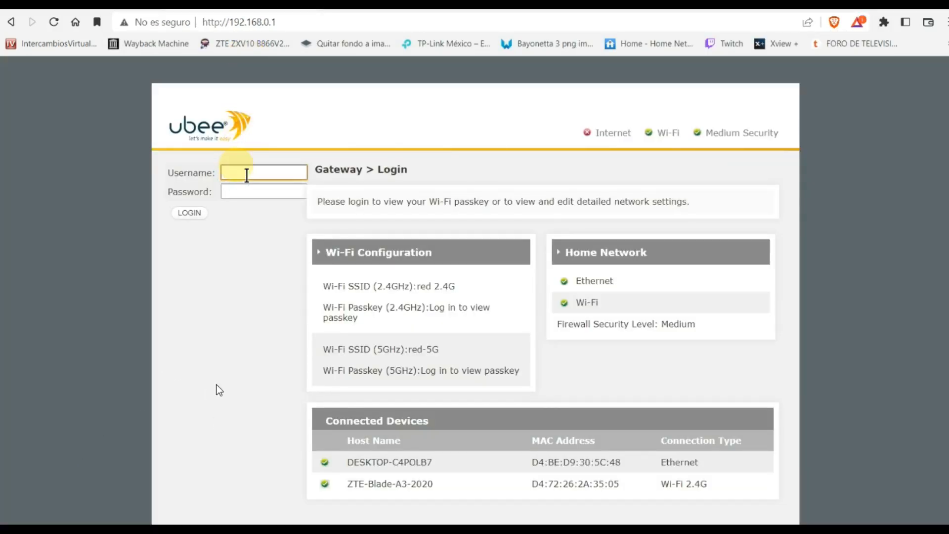
text(user)
click(248, 192)
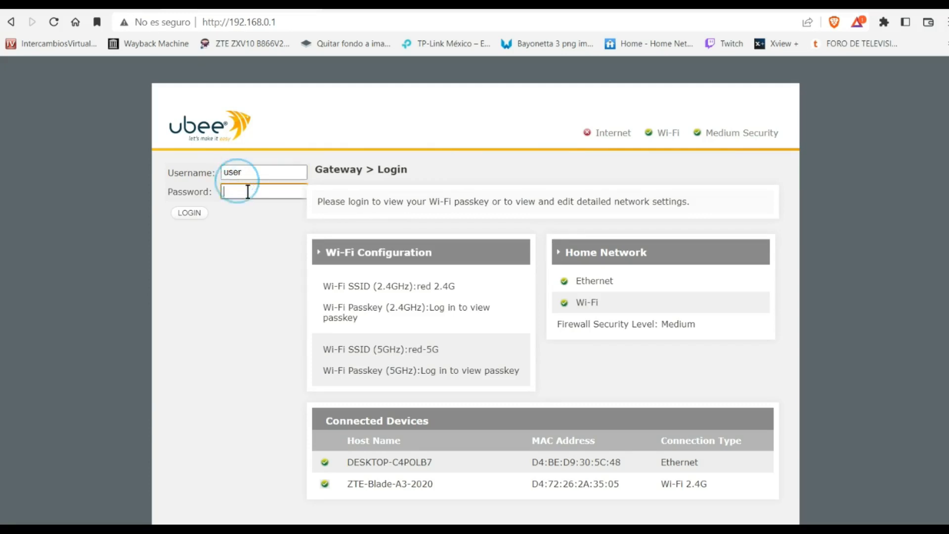
text(user)
click(191, 214)
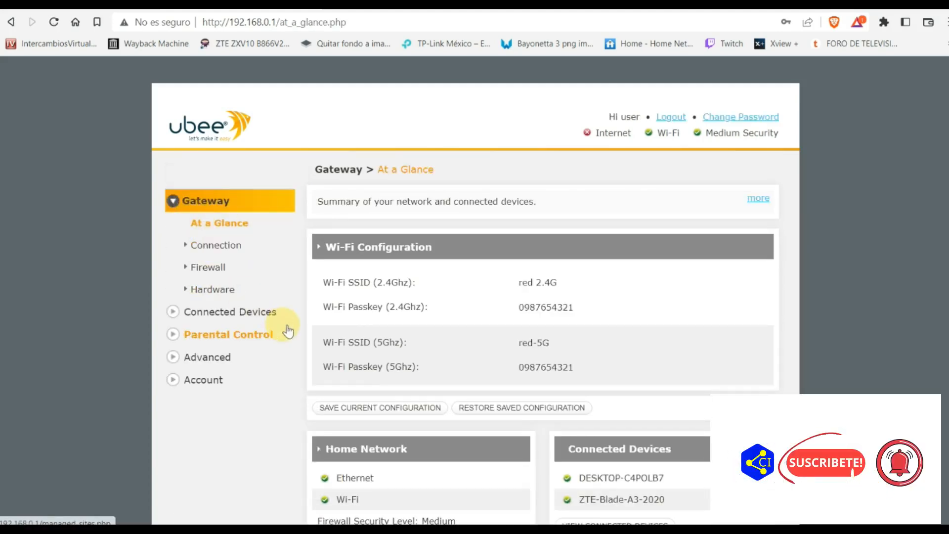
- Open Gateway > Connection > Wi-Fi and scroll down to MAC Filter Setting
click(192, 245)
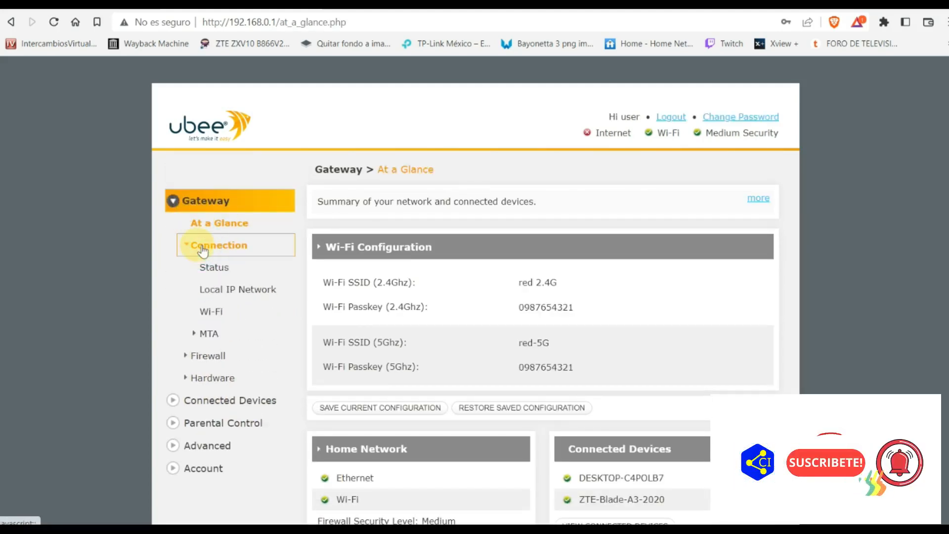
click(213, 315)
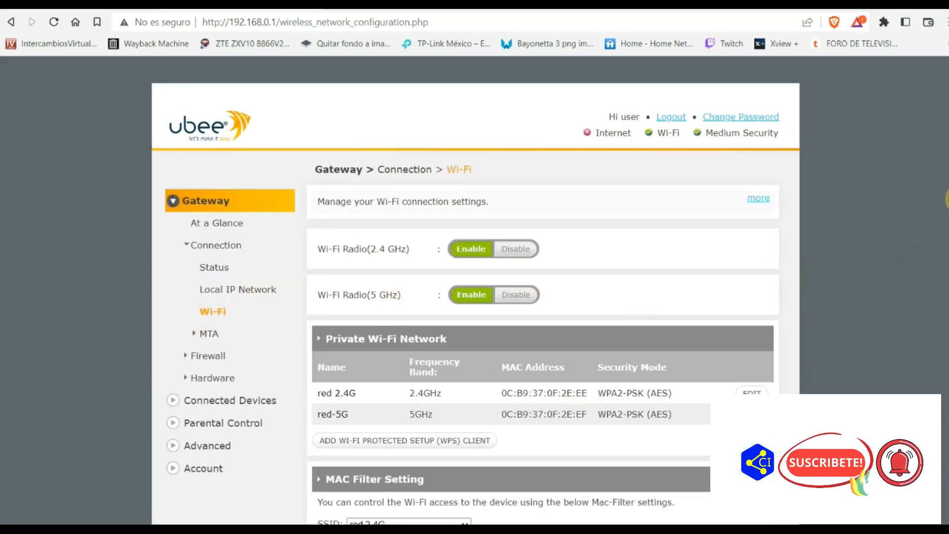
scroll(830, 275, down, 3)
scroll(907, 313, down, 1)
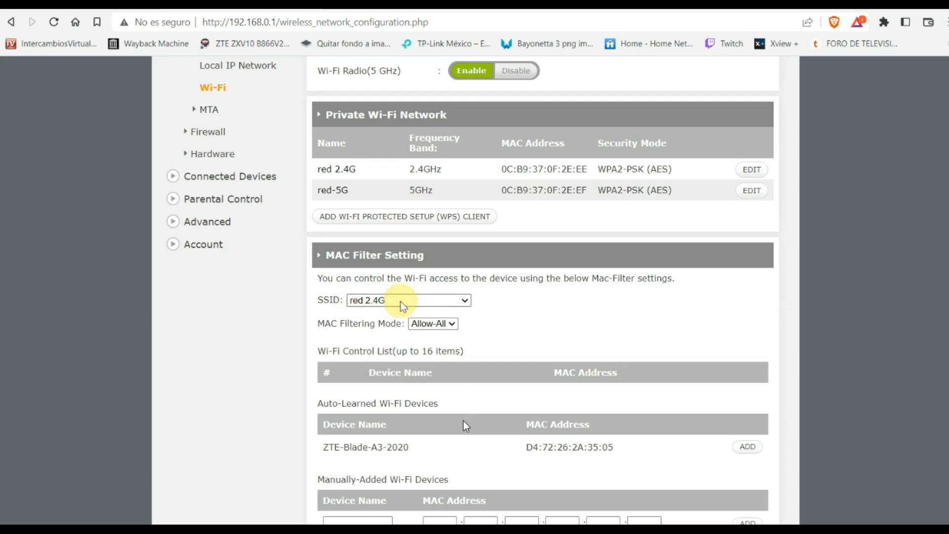
- Switch the MAC filter's SSID selection to the red-5G network
click(374, 445)
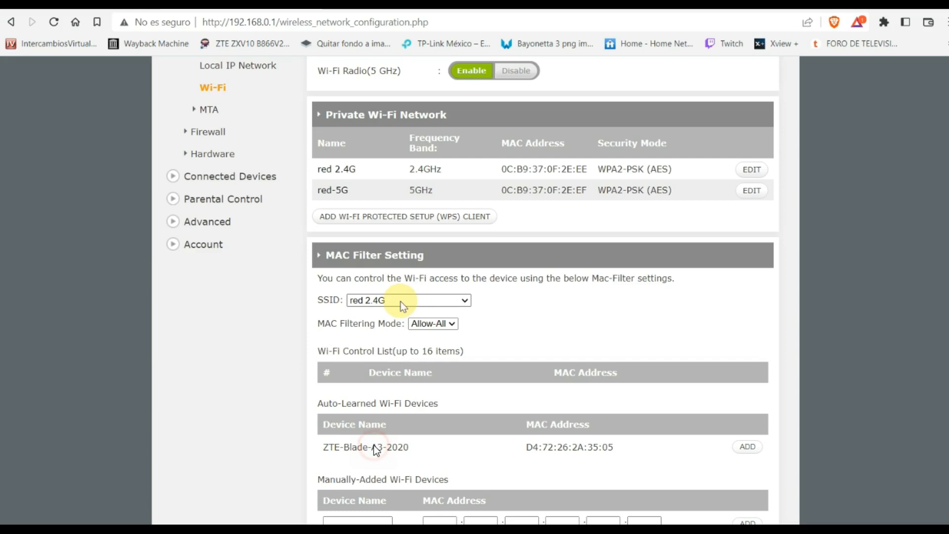
click(332, 448)
click(573, 447)
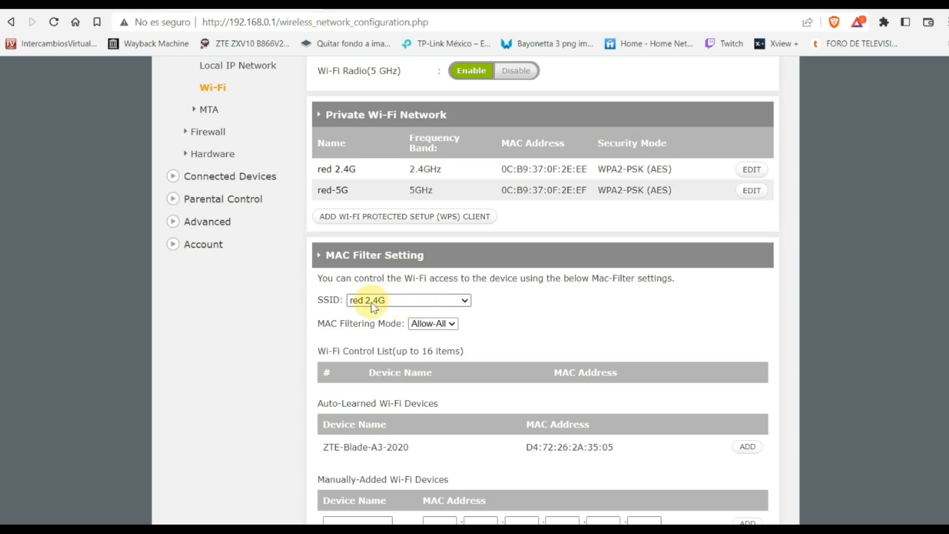
click(464, 302)
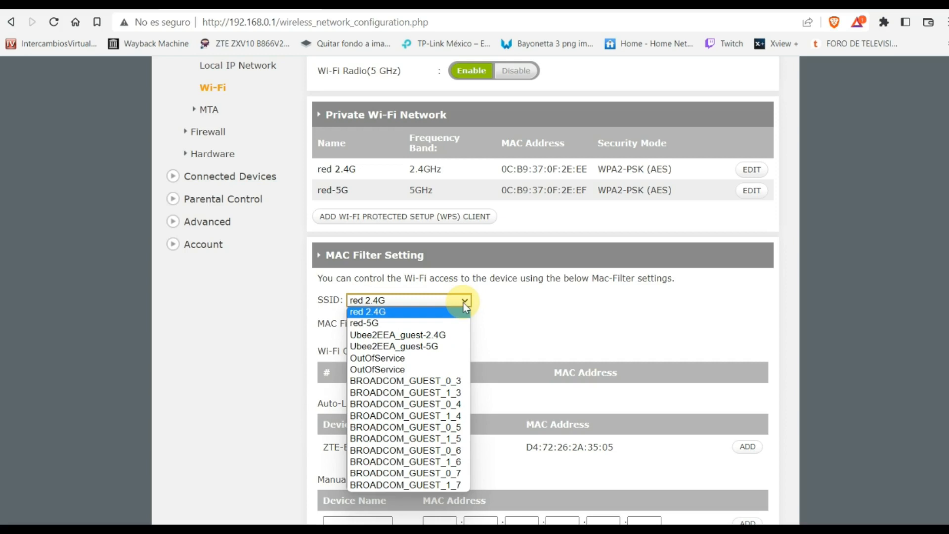
click(404, 323)
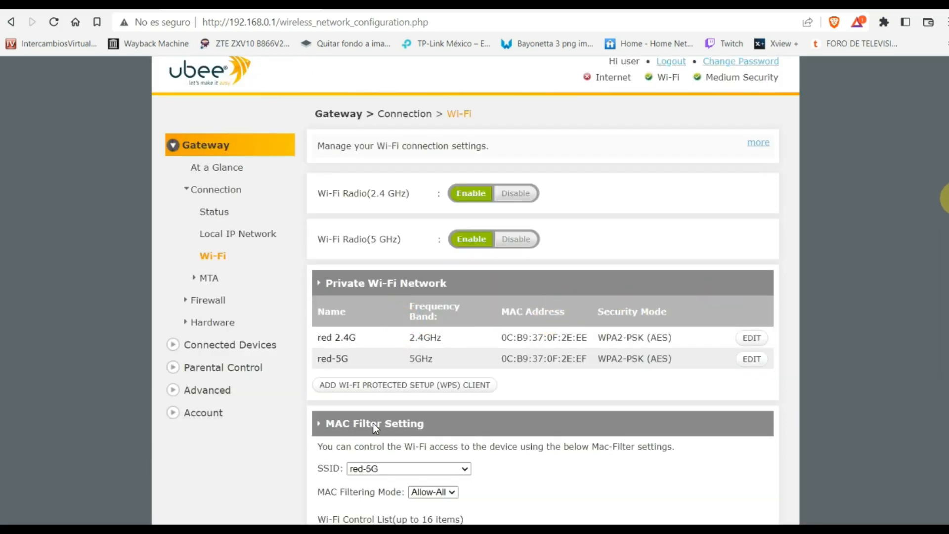
scroll(373, 423, down, 3)
scroll(427, 272, down, 1)
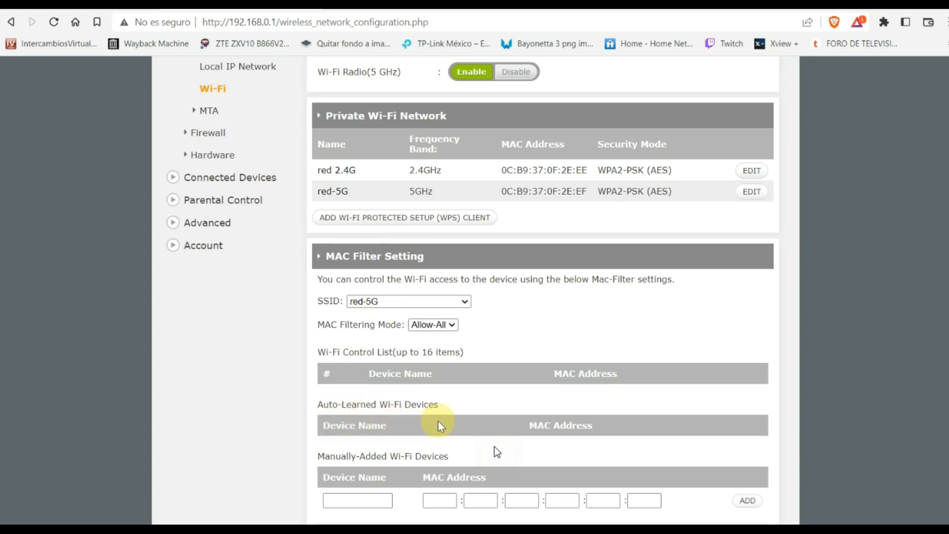
- Return the SSID to red 2.4G and show the MAC Filtering Mode choices
click(460, 302)
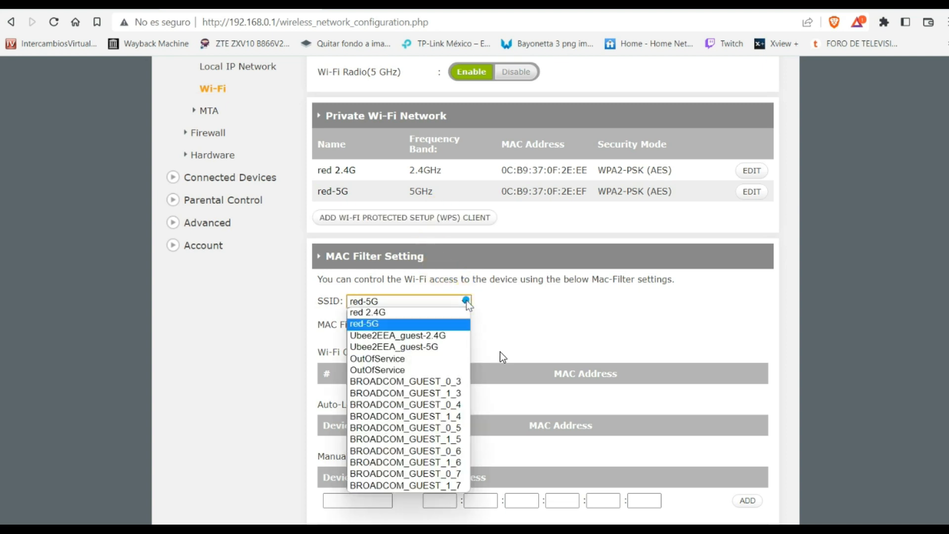
click(417, 312)
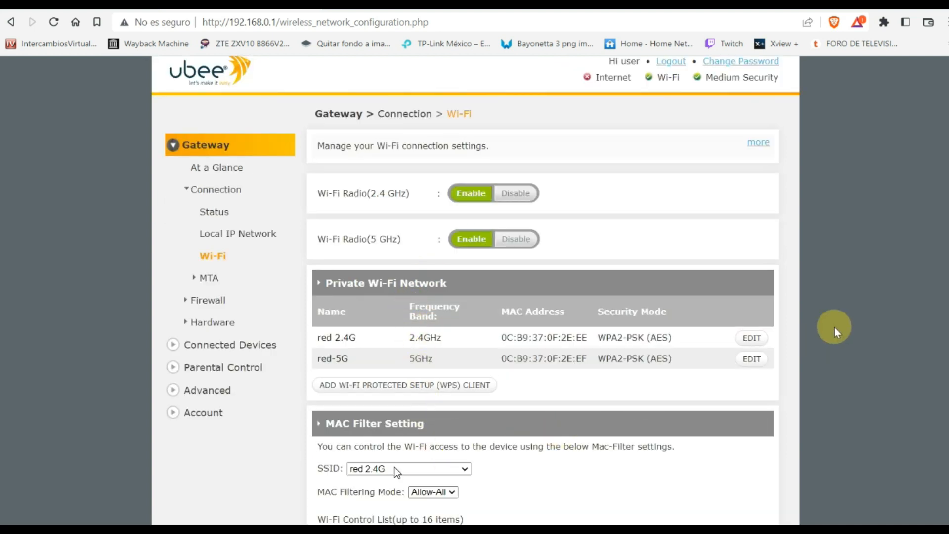
scroll(448, 473, down, 1)
scroll(483, 478, down, 3)
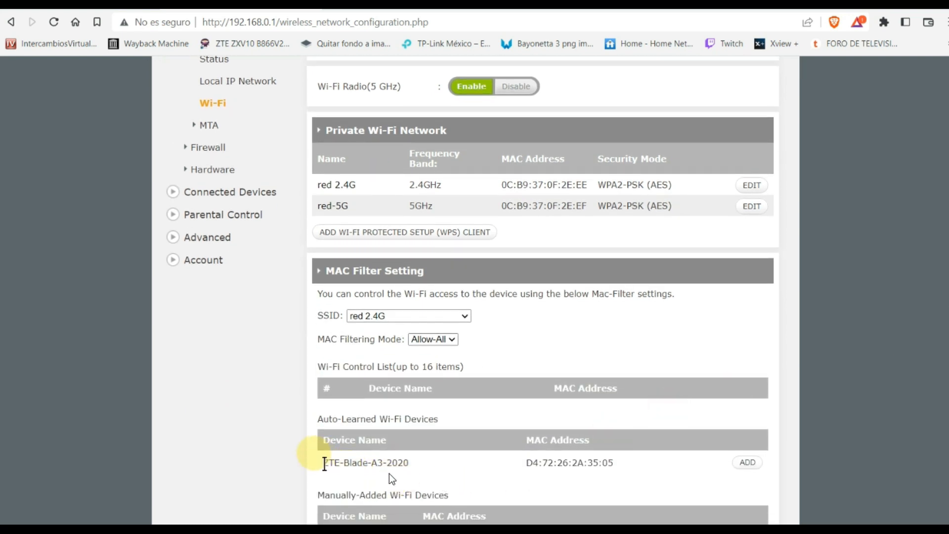
drag(317, 463, 657, 489)
click(658, 489)
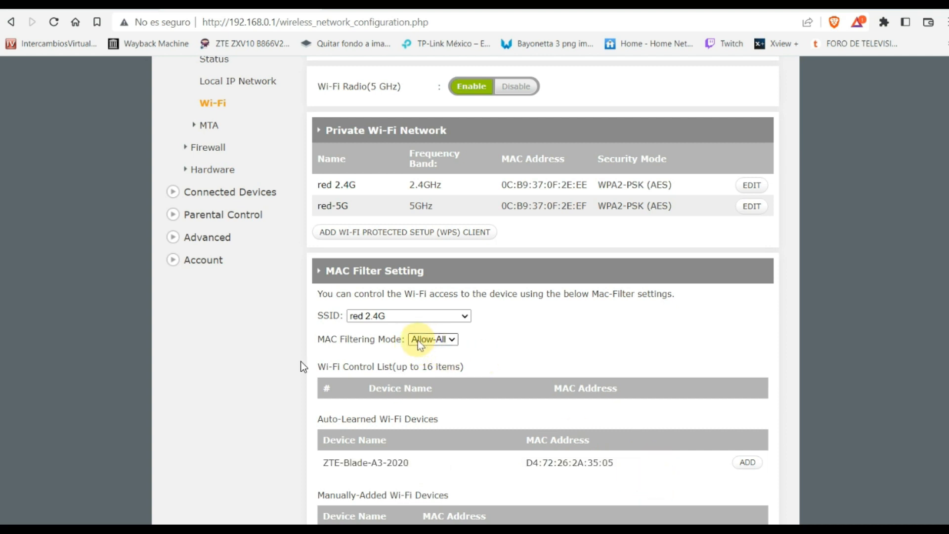
click(455, 340)
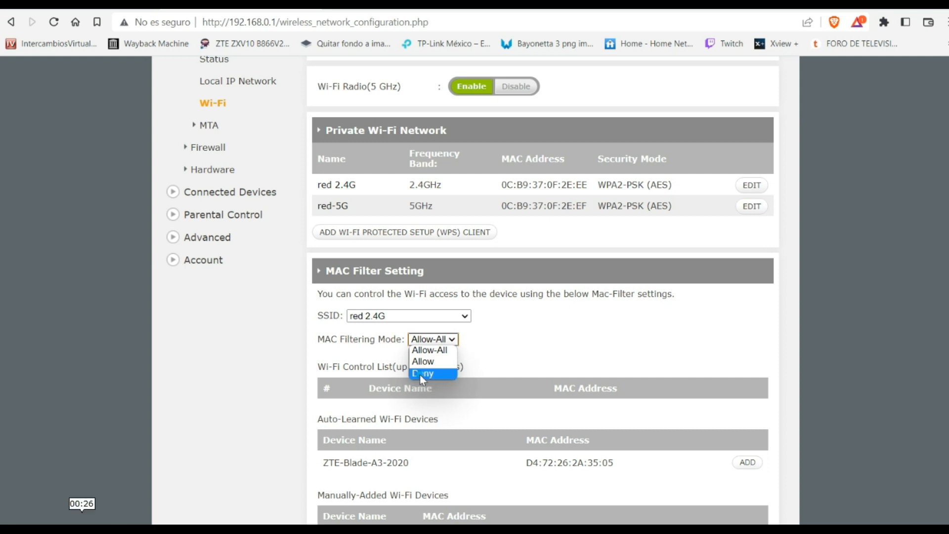
- Set MAC Filtering Mode to Deny and scroll down to the manually-added device fields
click(420, 374)
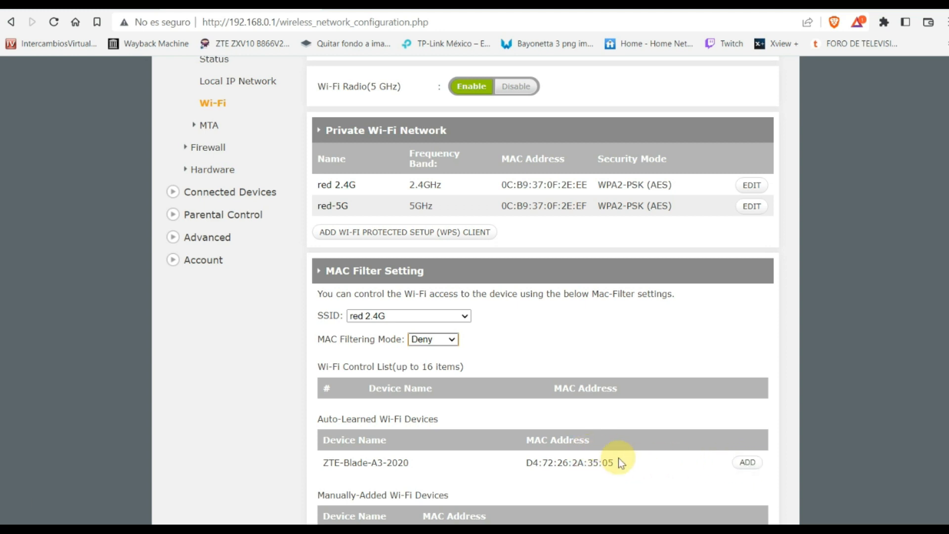
drag(617, 463, 319, 462)
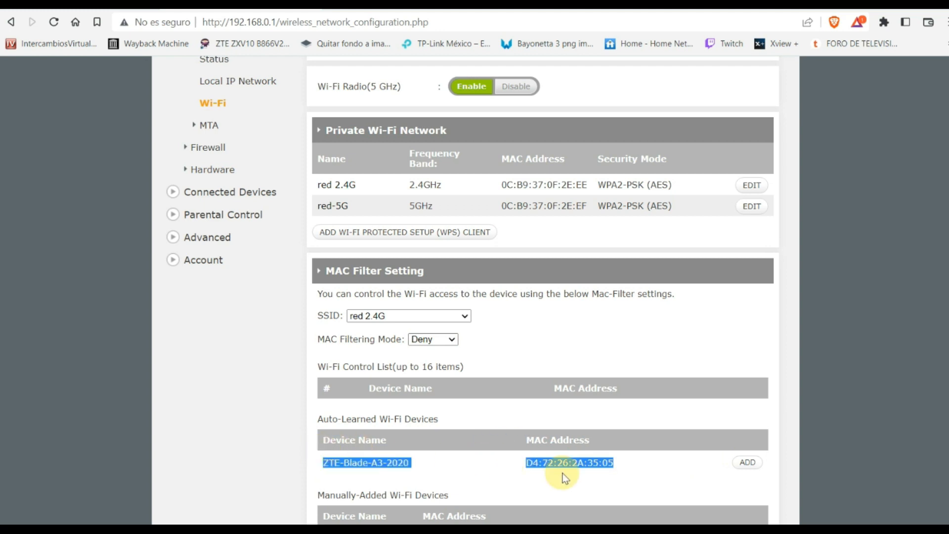
scroll(692, 370, down, 3)
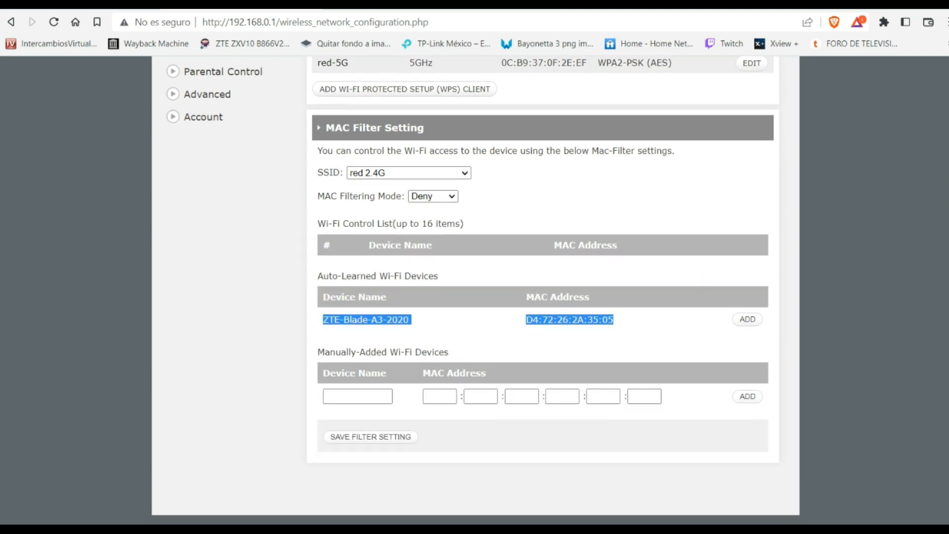
click(330, 396)
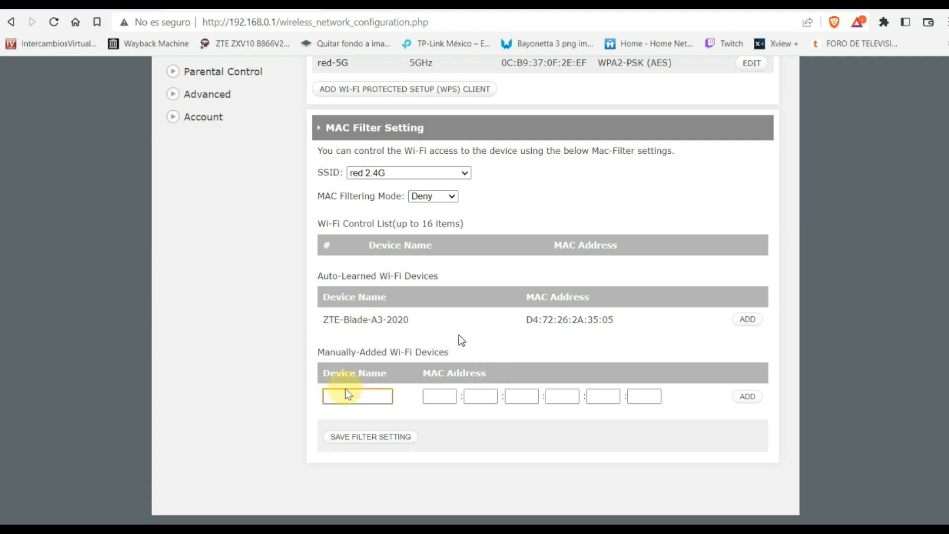
text(e)
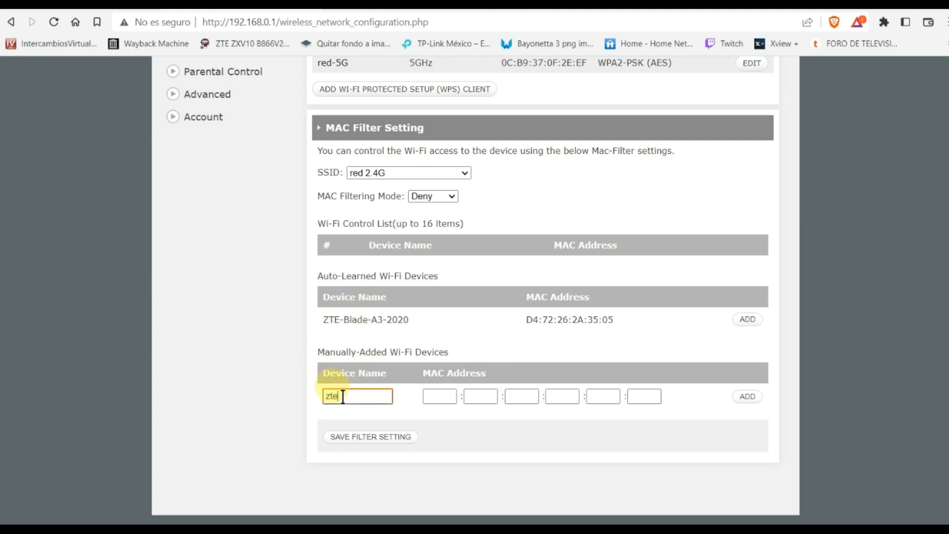
click(441, 398)
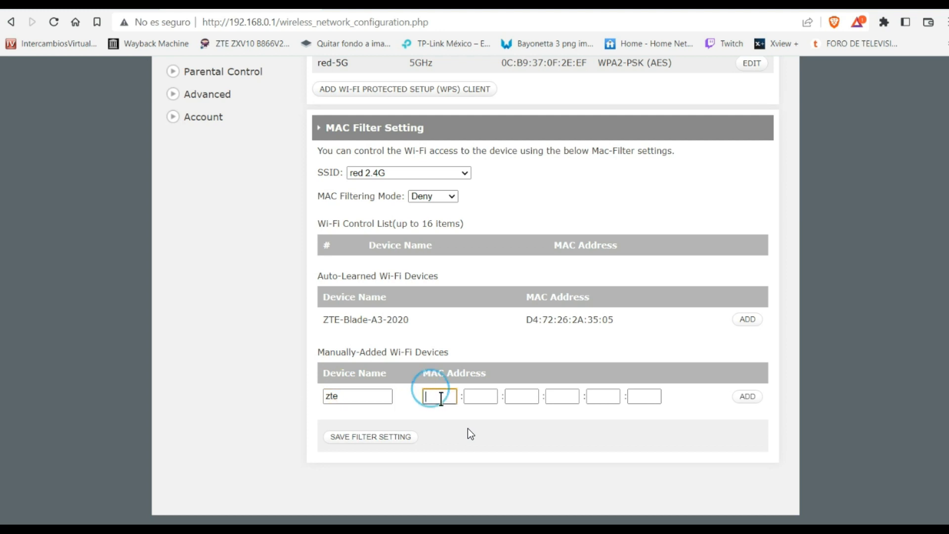
text(D4)
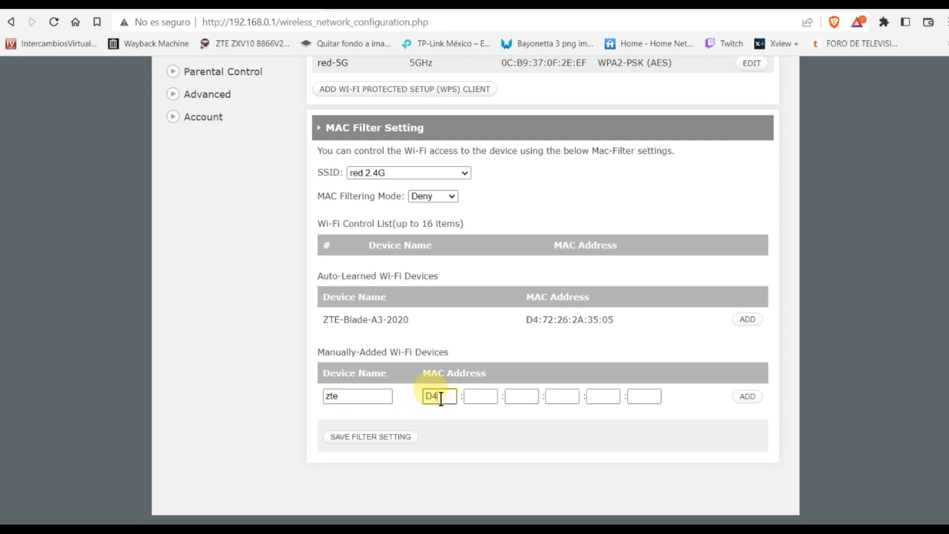
click(474, 397)
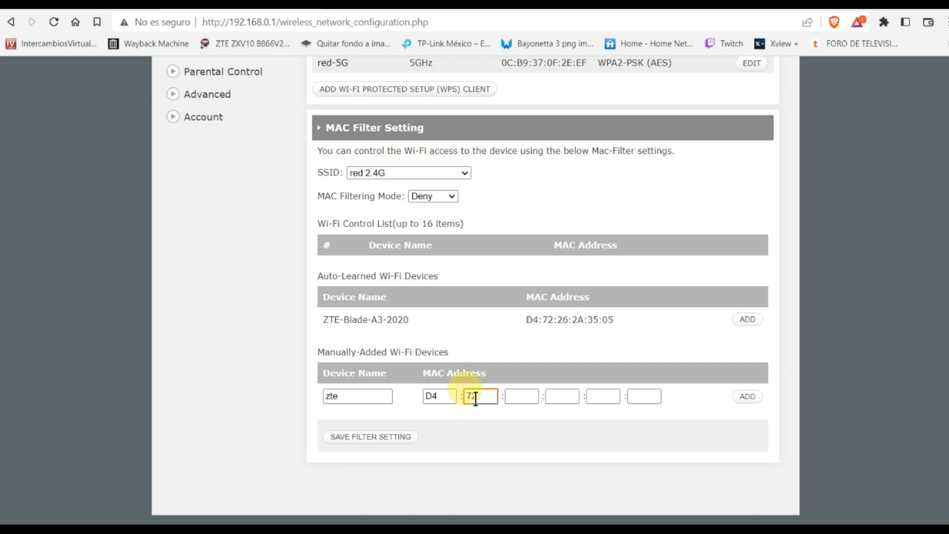
click(526, 398)
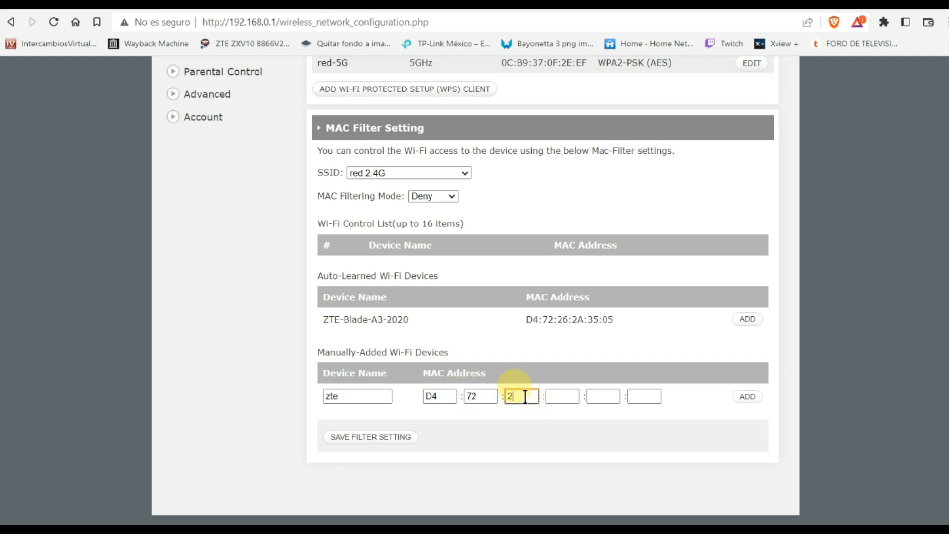
click(562, 398)
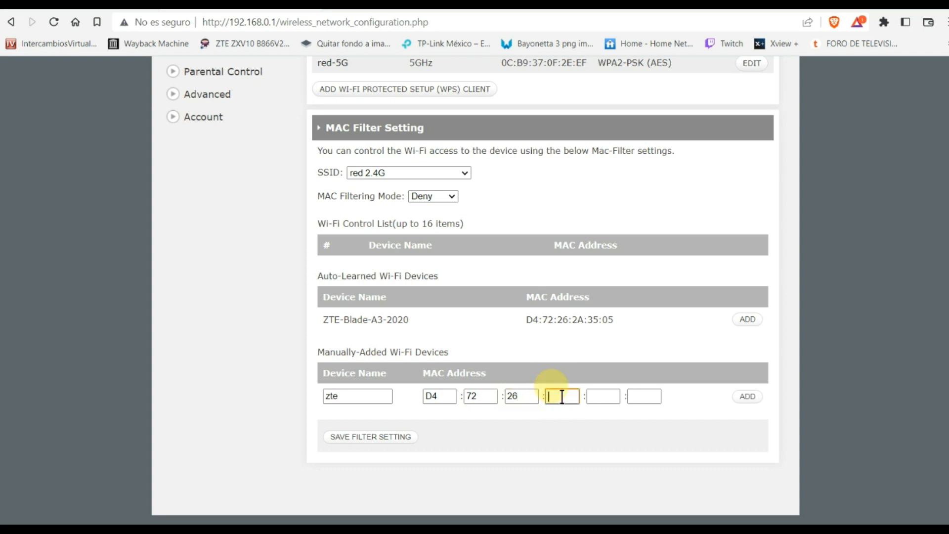
click(600, 398)
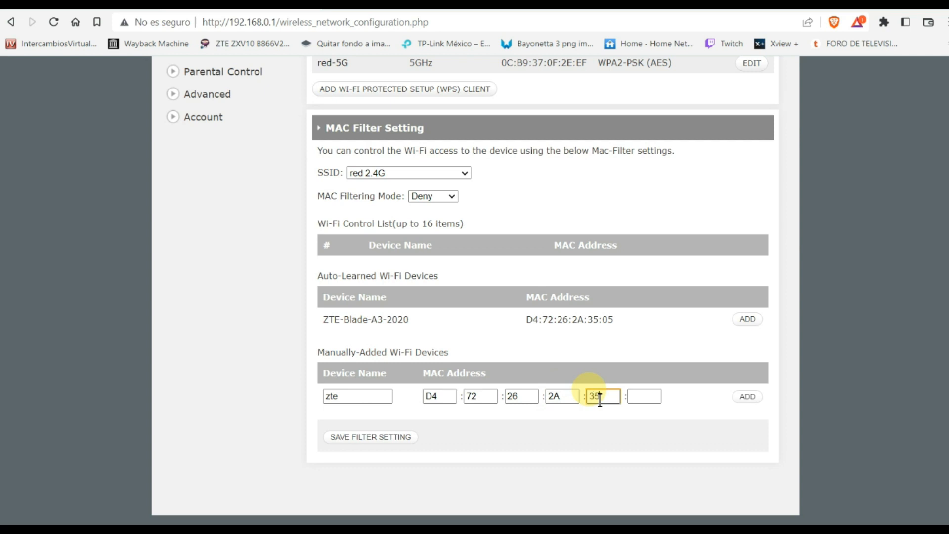
text(35)
click(641, 398)
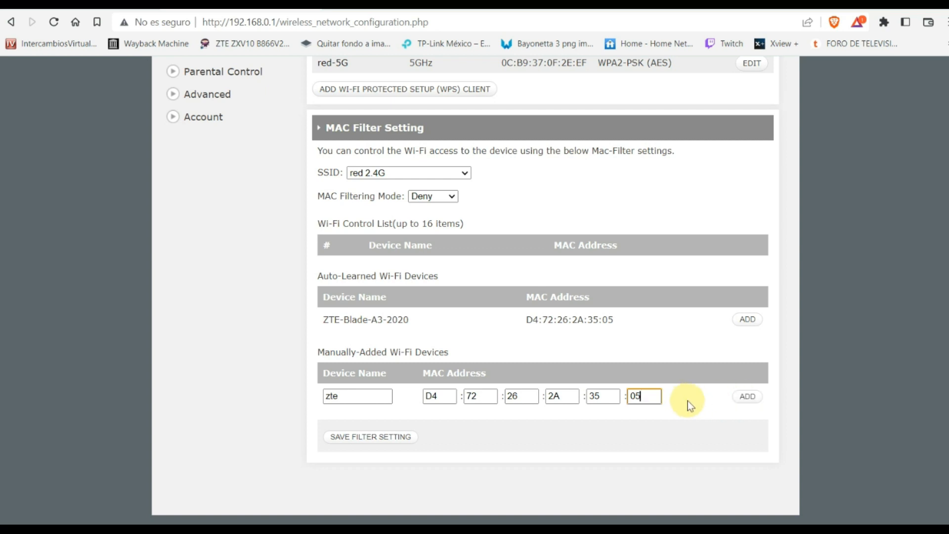
drag(687, 401, 491, 354)
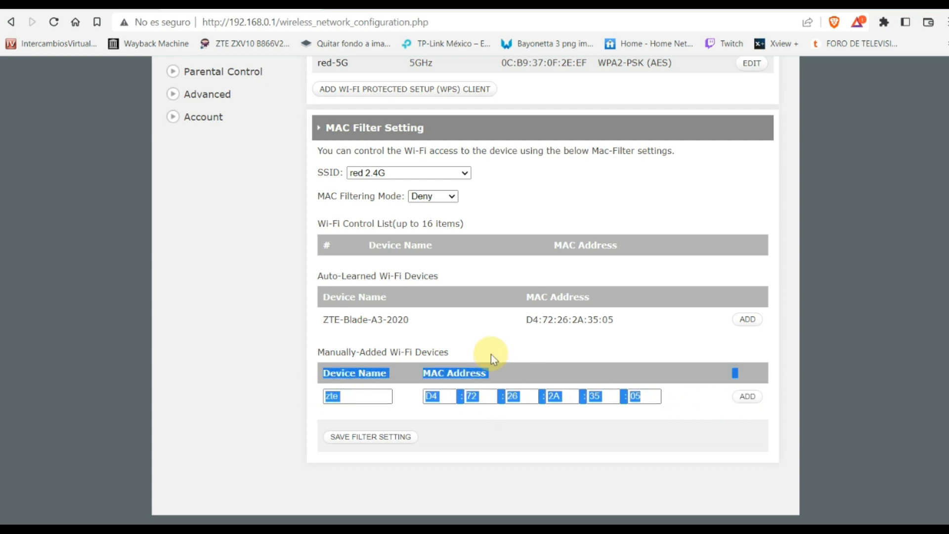
click(564, 349)
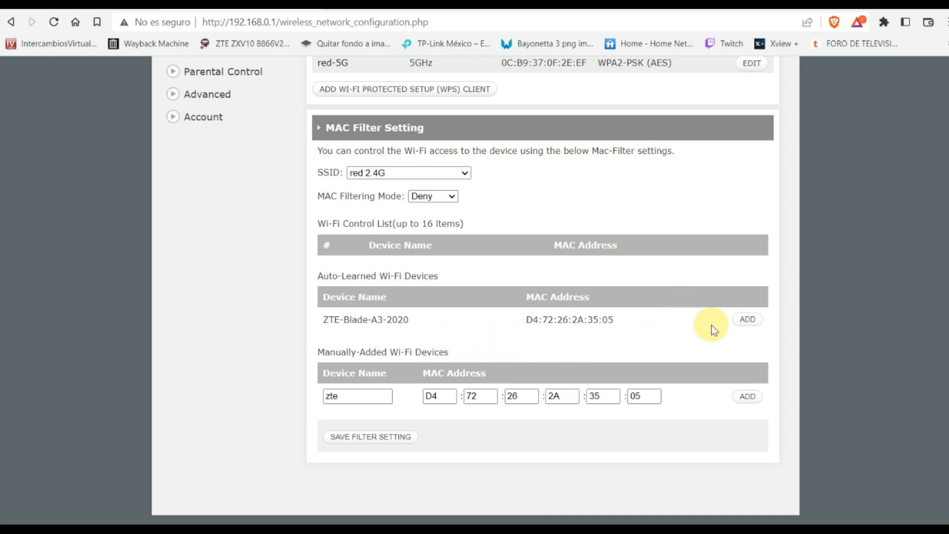
click(747, 397)
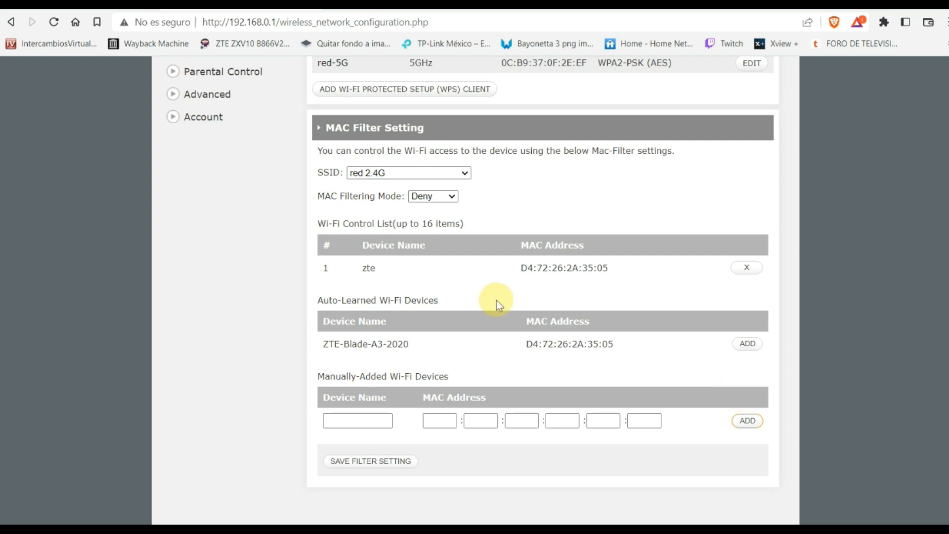
drag(360, 253, 613, 286)
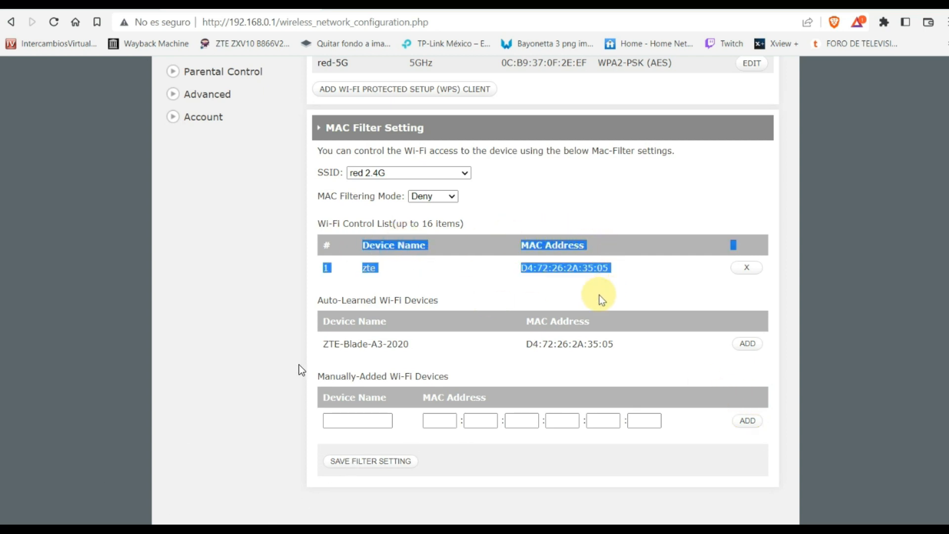
click(328, 269)
click(525, 276)
click(591, 300)
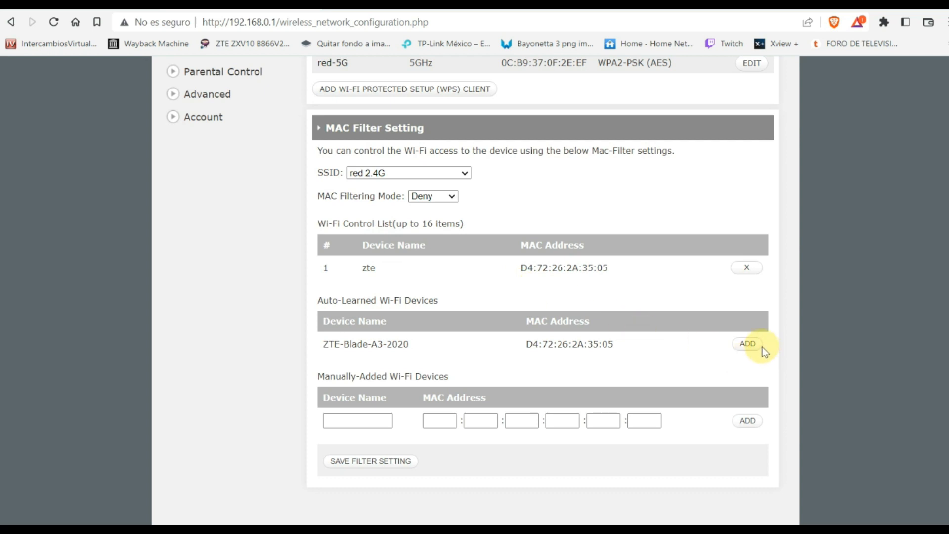
click(749, 344)
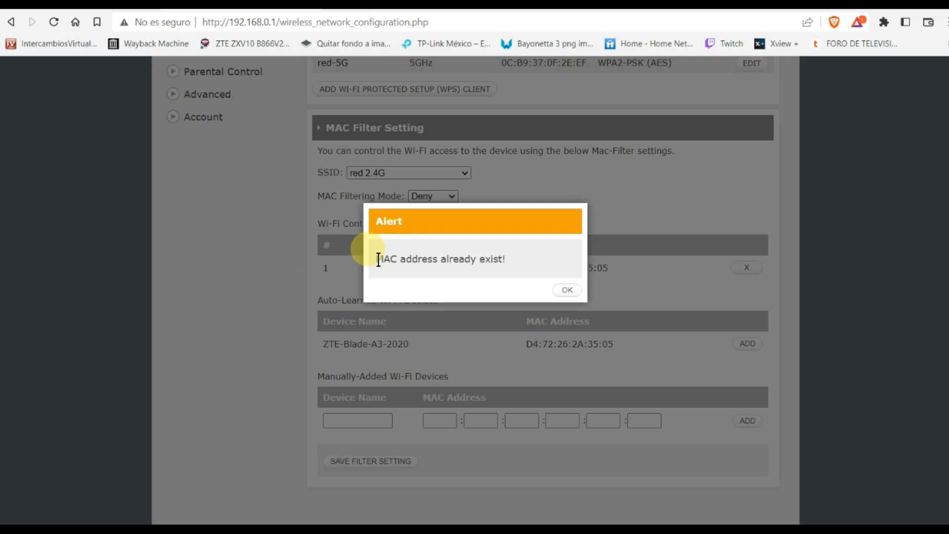
drag(379, 259, 507, 268)
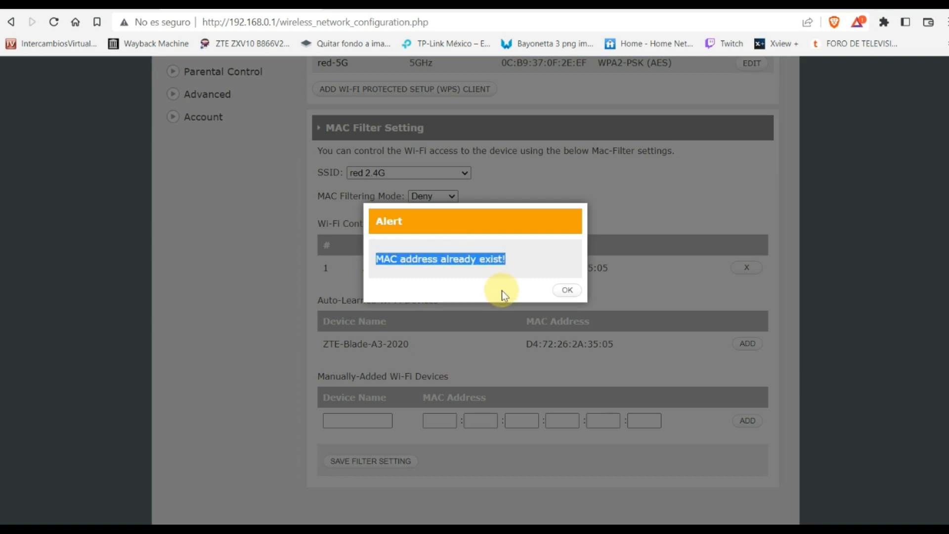
click(566, 290)
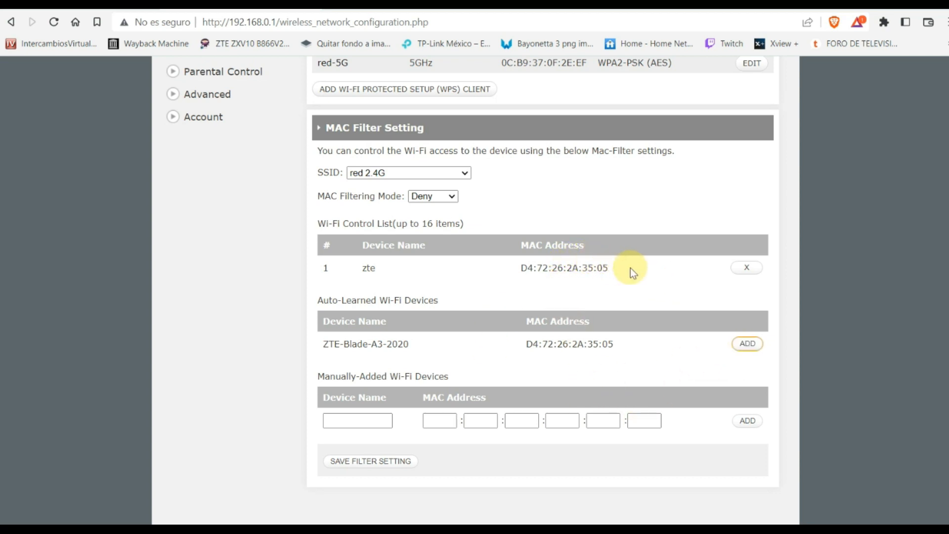
- Delete the zte entry and add the auto-learned ZTE-Blade-A3-2020 phone instead
click(743, 268)
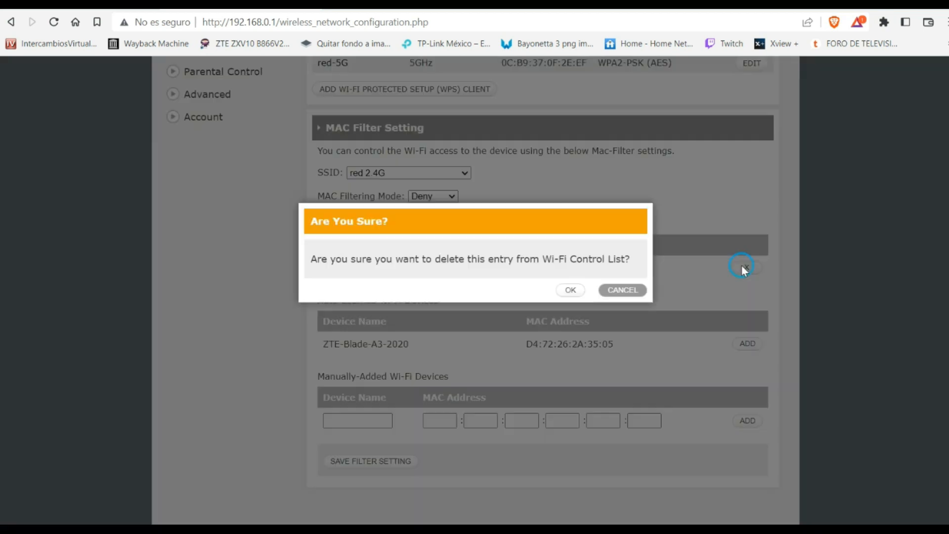
click(571, 290)
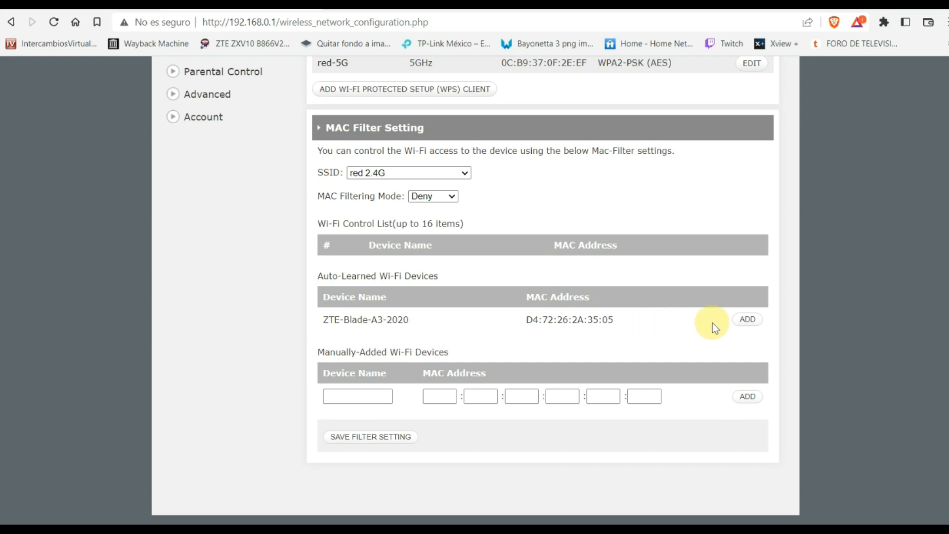
click(748, 319)
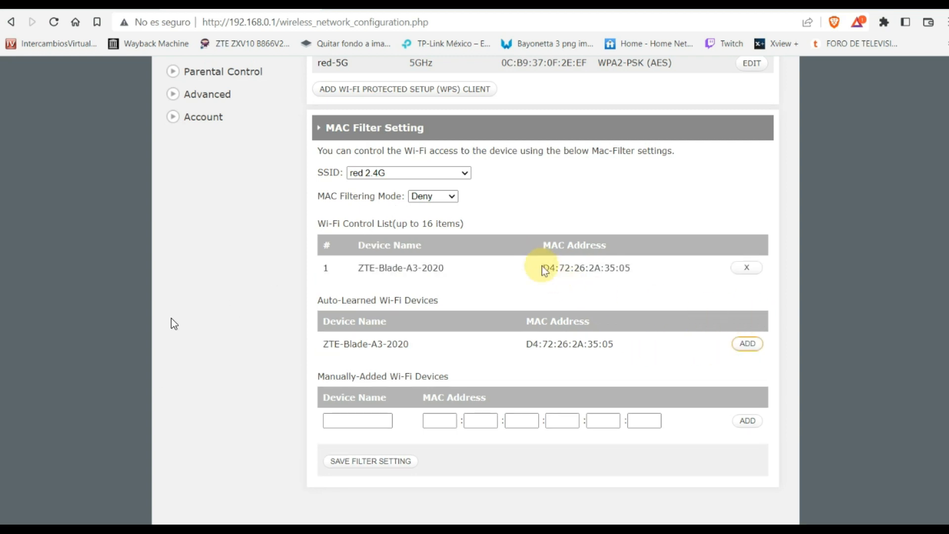
drag(542, 267, 631, 268)
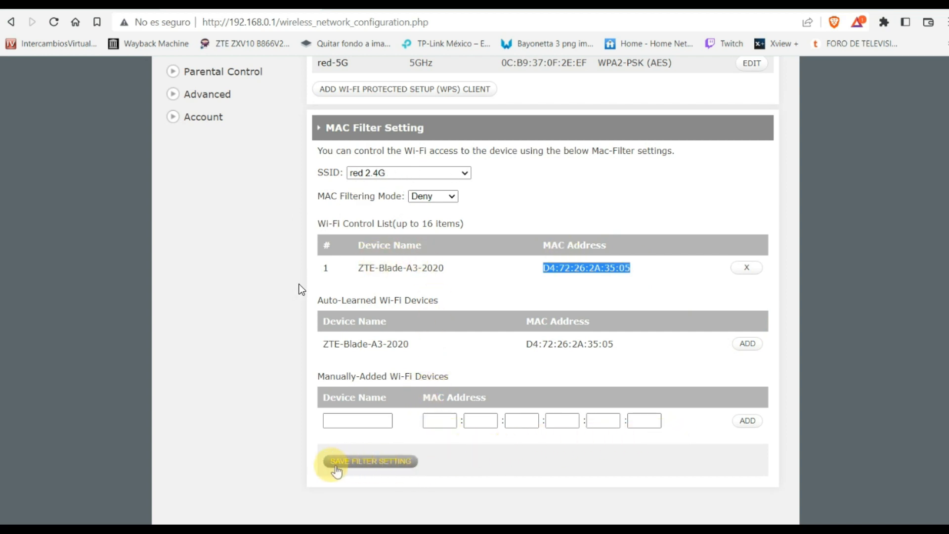
- Apply SAVE FILTER SETTING to store the red 2.4G Deny filter
click(353, 464)
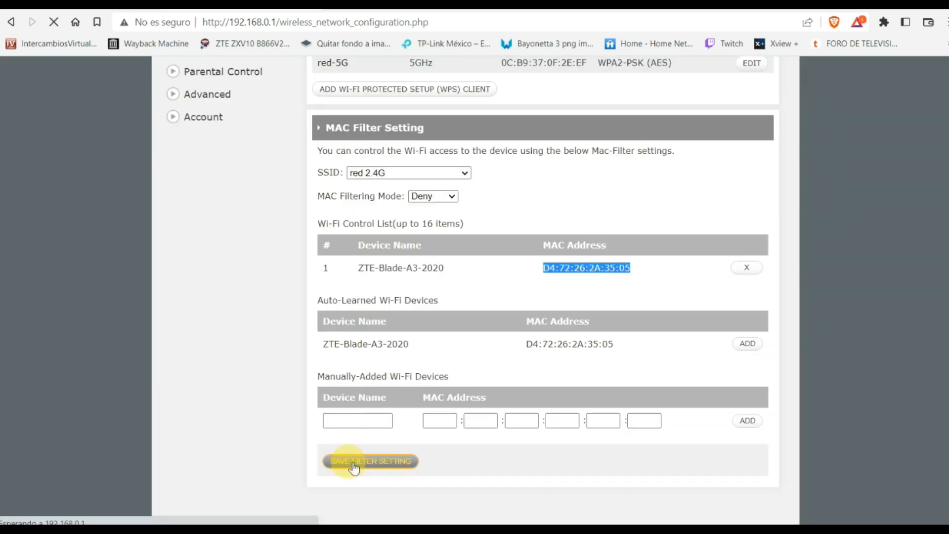